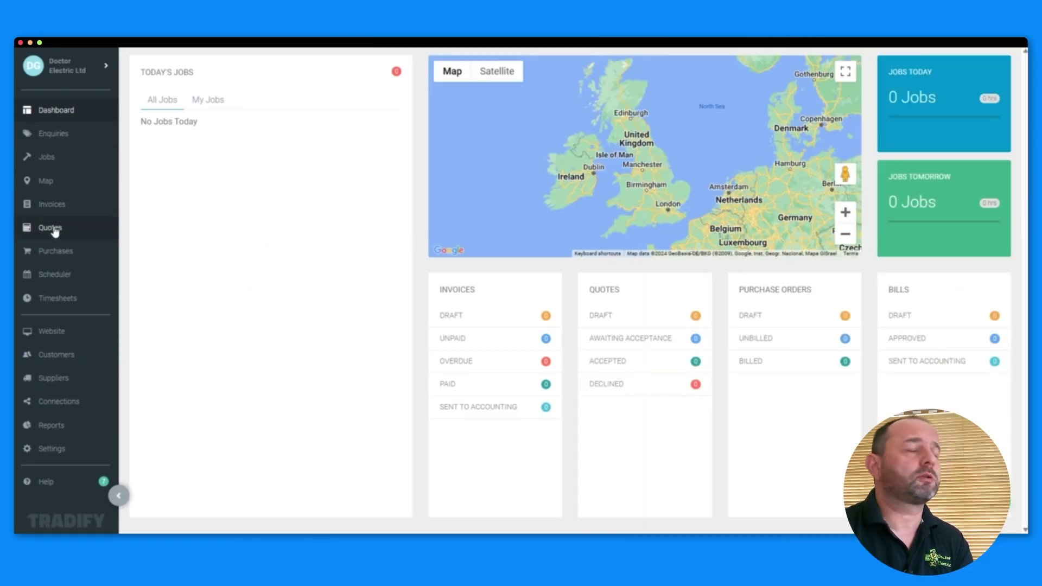
Start a new quote from the Main estimate template.
left_click(54, 229)
left_click(218, 324)
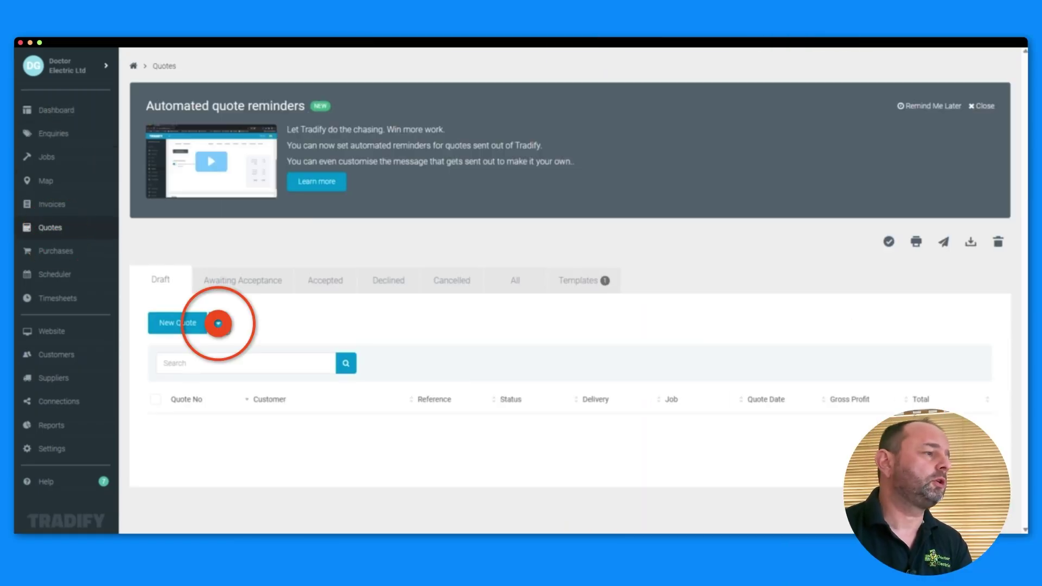
left_click(210, 368)
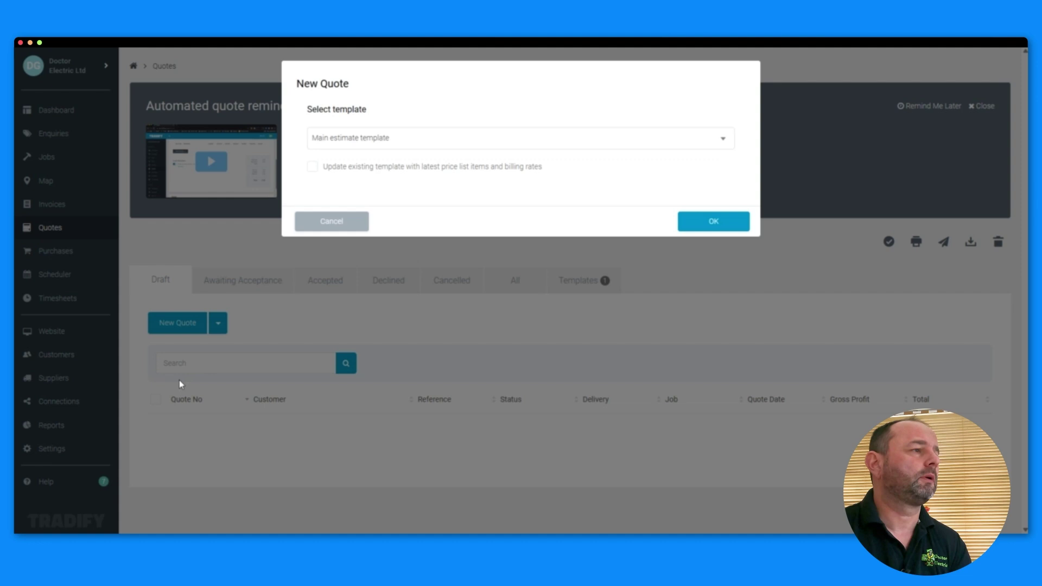
left_click(709, 223)
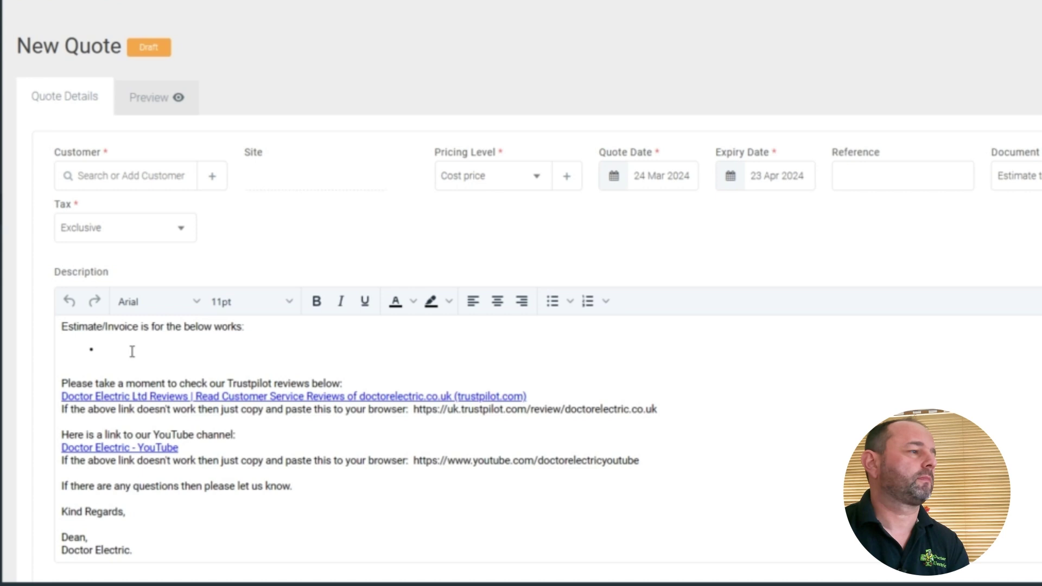
Write the main bullet 'Replace consumer unit with 14 way Fusebox consumer unit with surge protection' and sub-item '5 x B32A type A RCBO's'.
left_click(132, 352)
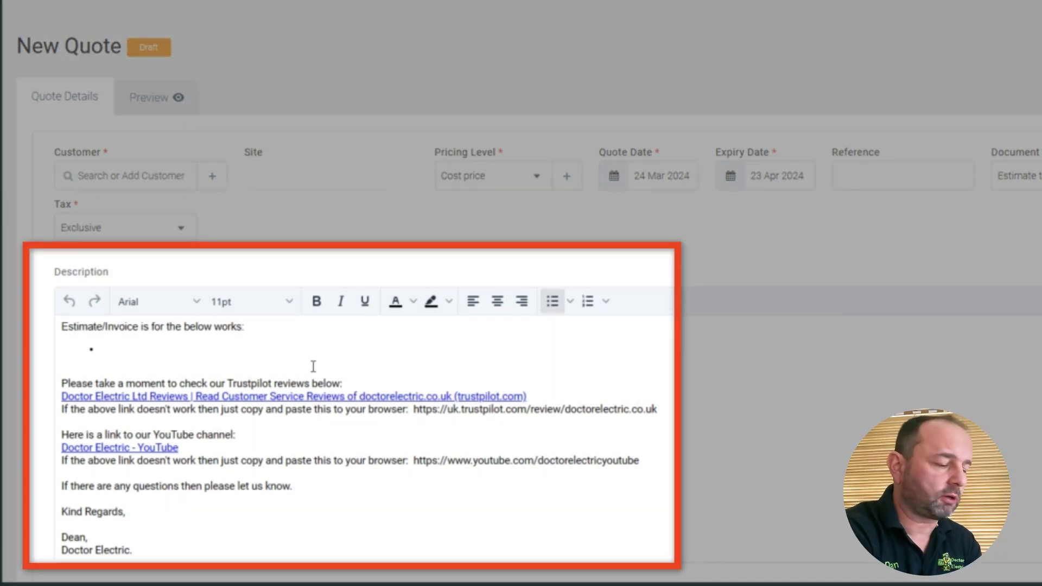
type("R")
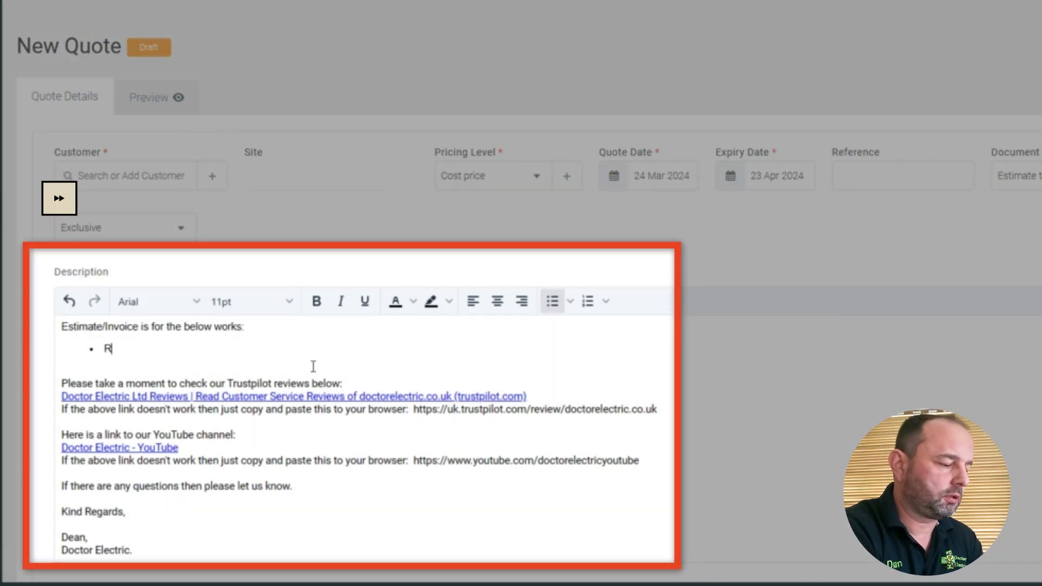
type("eplace consumer unit with 14 way Fusebox consumer uni")
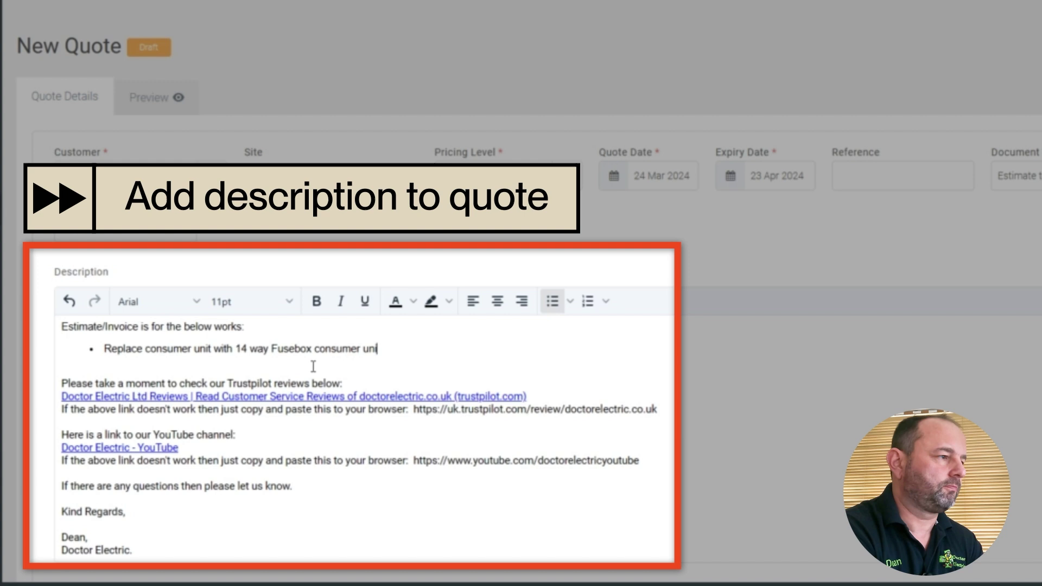
type("t with surge protection deev, consisting of:")
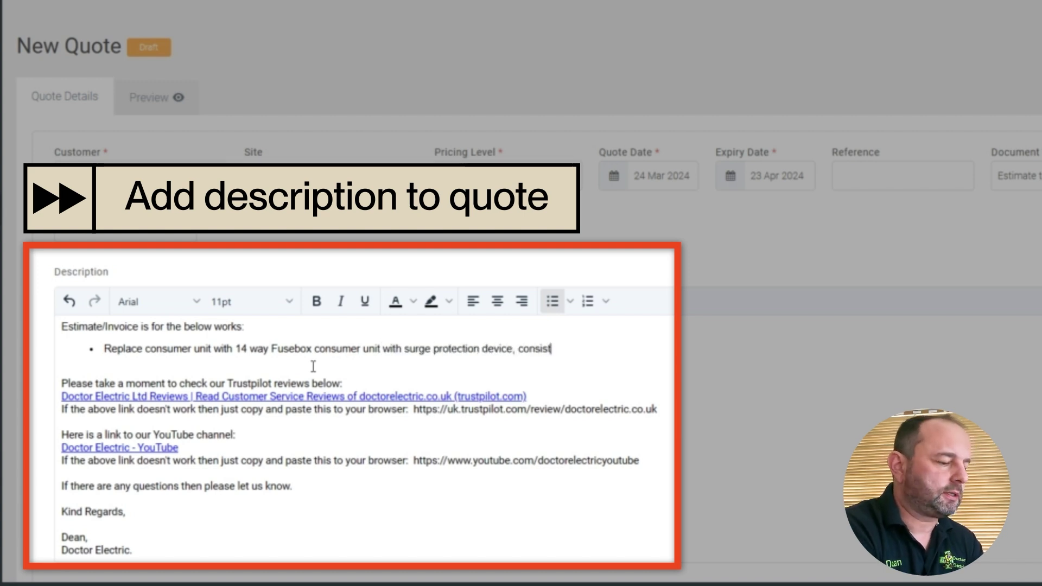
key("Return")
key("Tab")
type("5 x B32A type A RCBO")
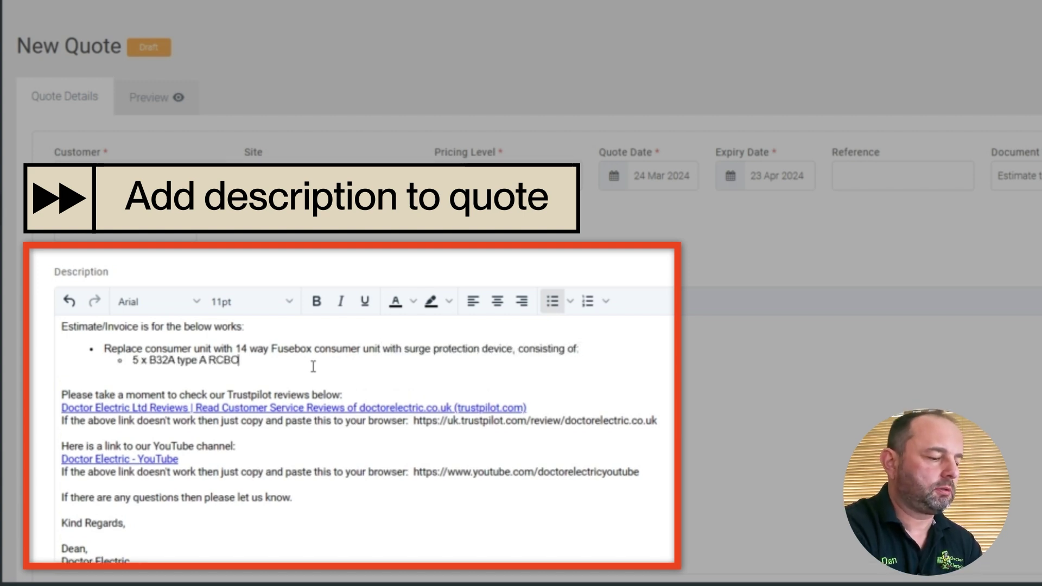
type("'s")
Add sub-items '4 x B20A type A RCBO's', '3 x B6A type A RCBO's' and '2 x RCBO blanks.'.
key("ctrl+shift+Left")
key("ctrl+shift+Left")
key("ctrl+shift+Left")
key("ctrl+c")
key("End")
key("Return")
type("4 x B20A")
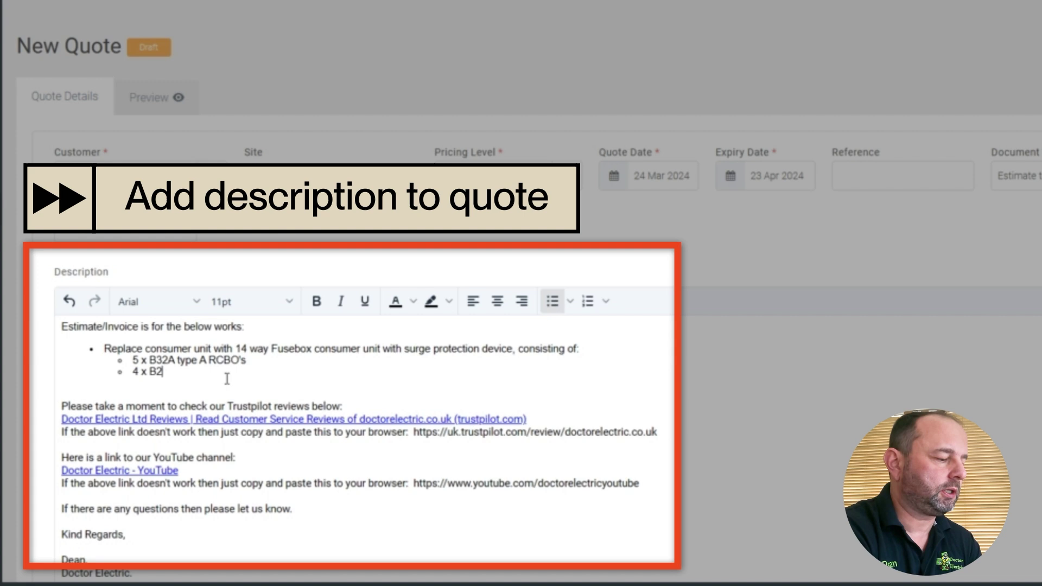
key("ctrl+v")
key("Return")
type("3 x B6A")
key("ctrl+v")
key("Return")
type("2 x RCBO blanks.")
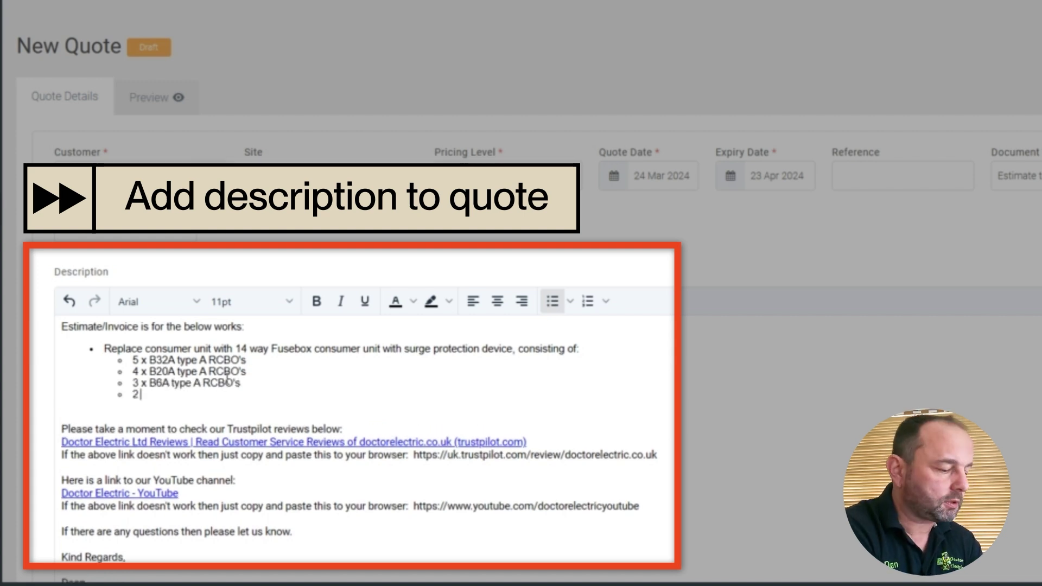
key("Return")
Finish the description with the sub-item '3m x 25mm flexible tails.'.
type("3m x 25mm flex")
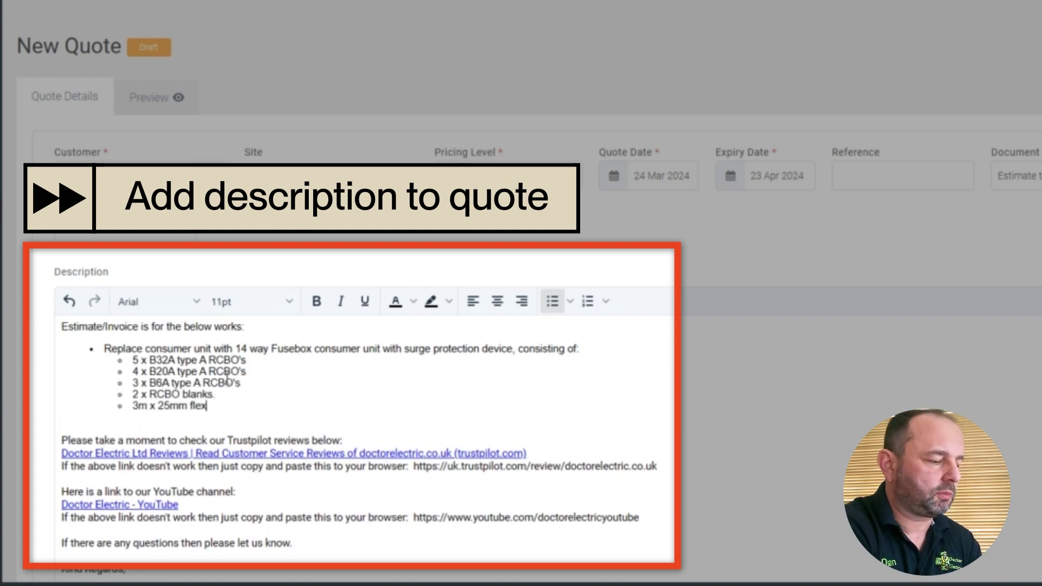
type("ible tails.")
scroll(296, 391, "down", 7)
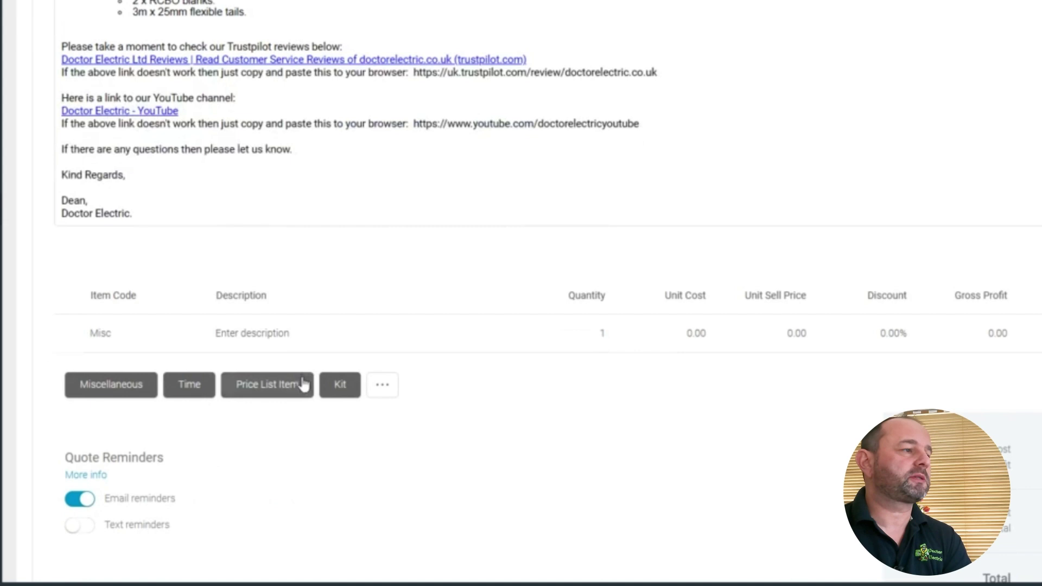
scroll(300, 484, "up", 5)
scroll(378, 409, "down", 5)
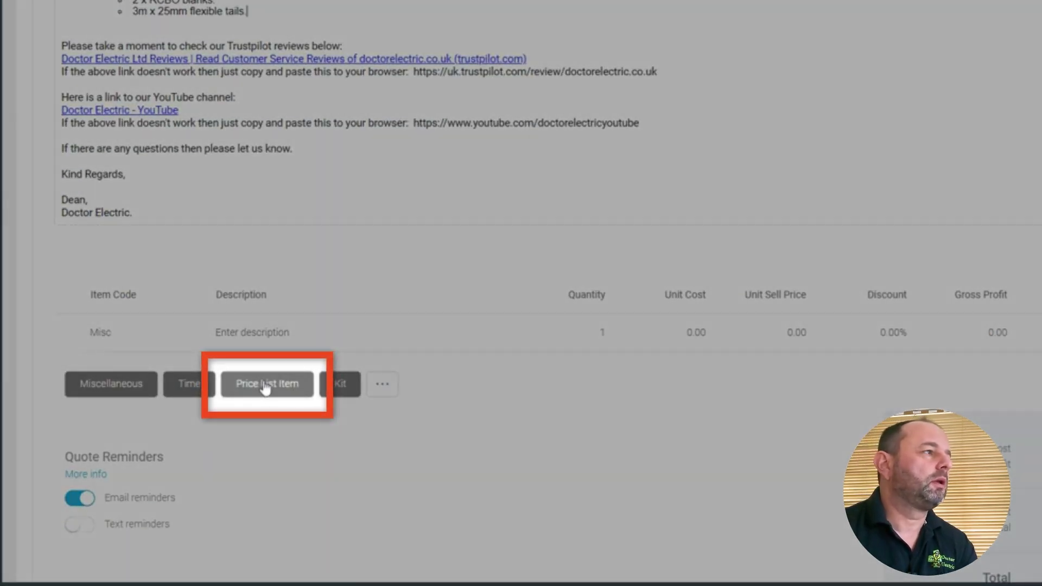
Add price list items: 5 x Fusebox 32A mini RCBO and 4 x Fusebox 20A mini RCBO.
left_click(264, 386)
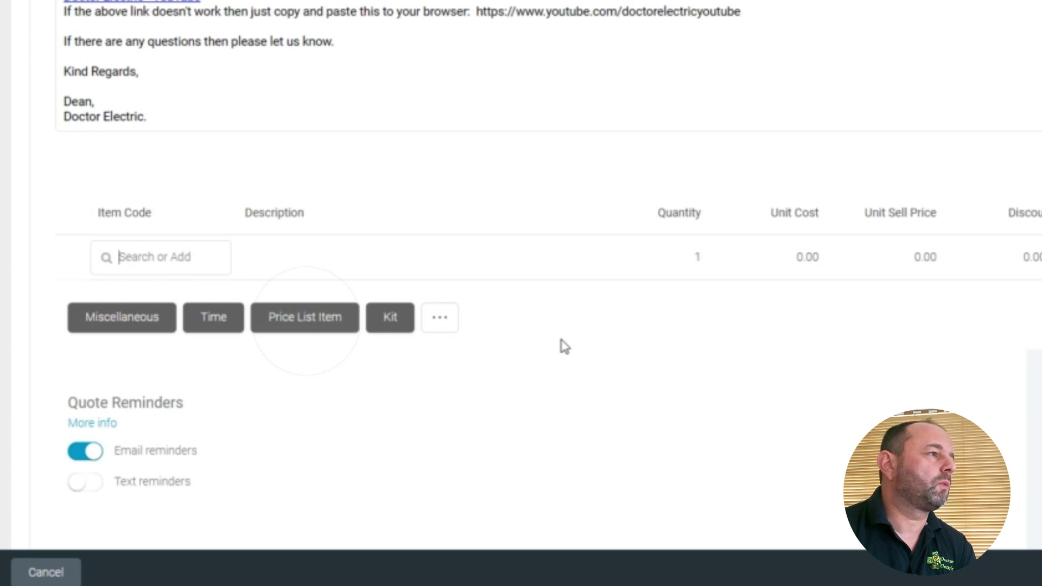
scroll(486, 304, "up", 2)
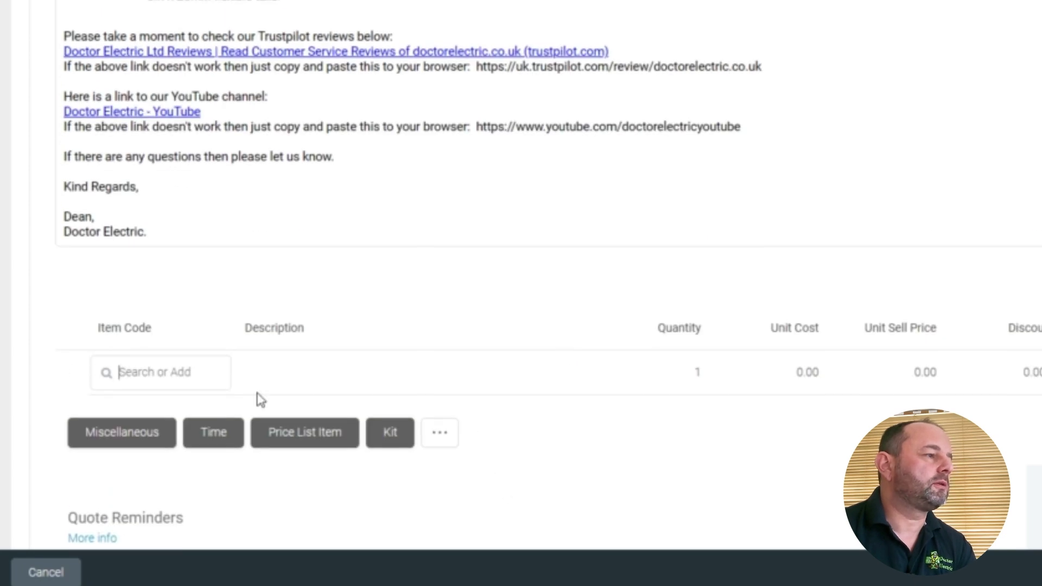
type("32")
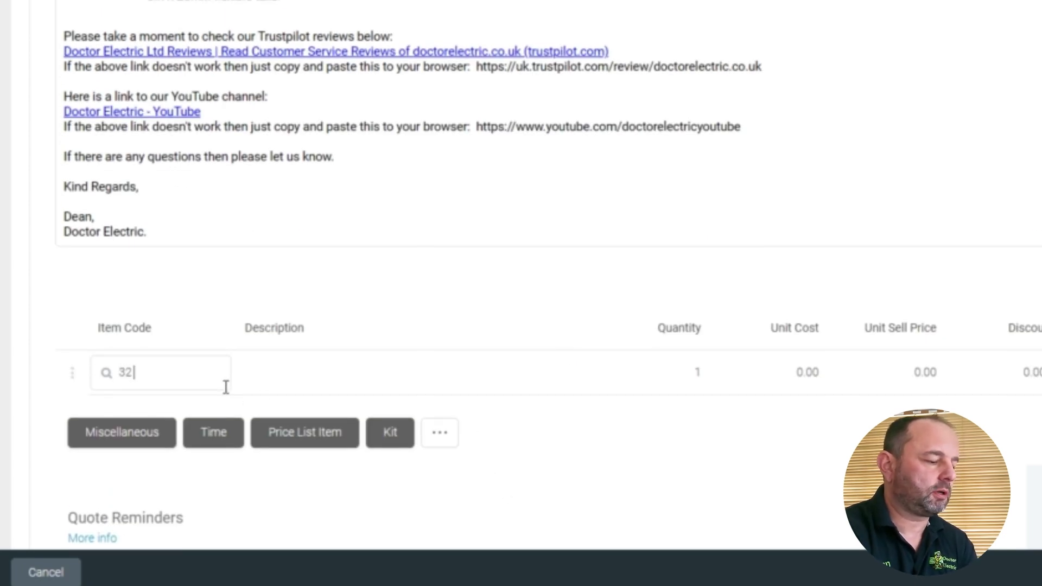
type(" rcbo")
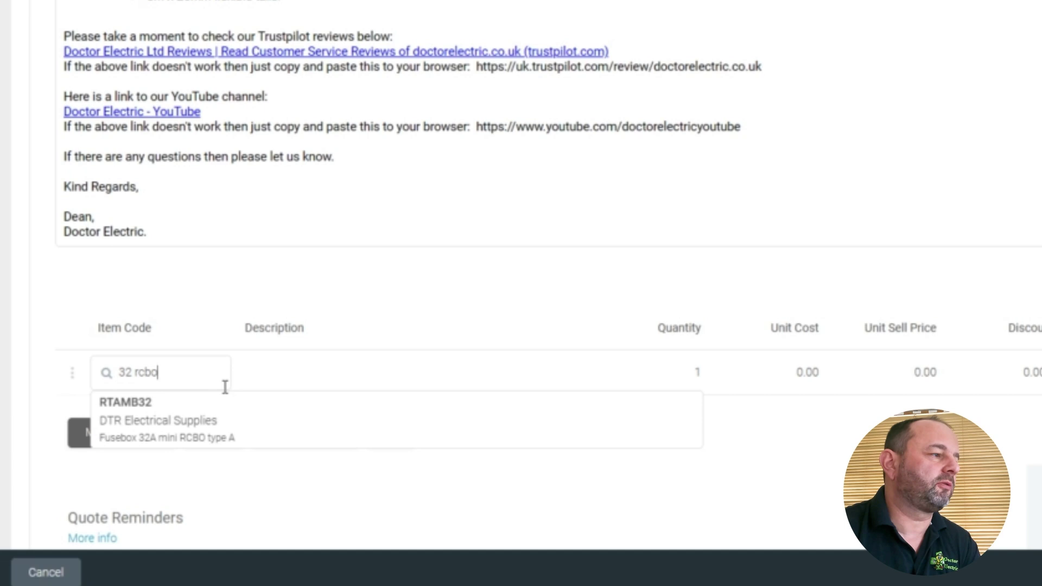
left_click(212, 414)
left_click(673, 374)
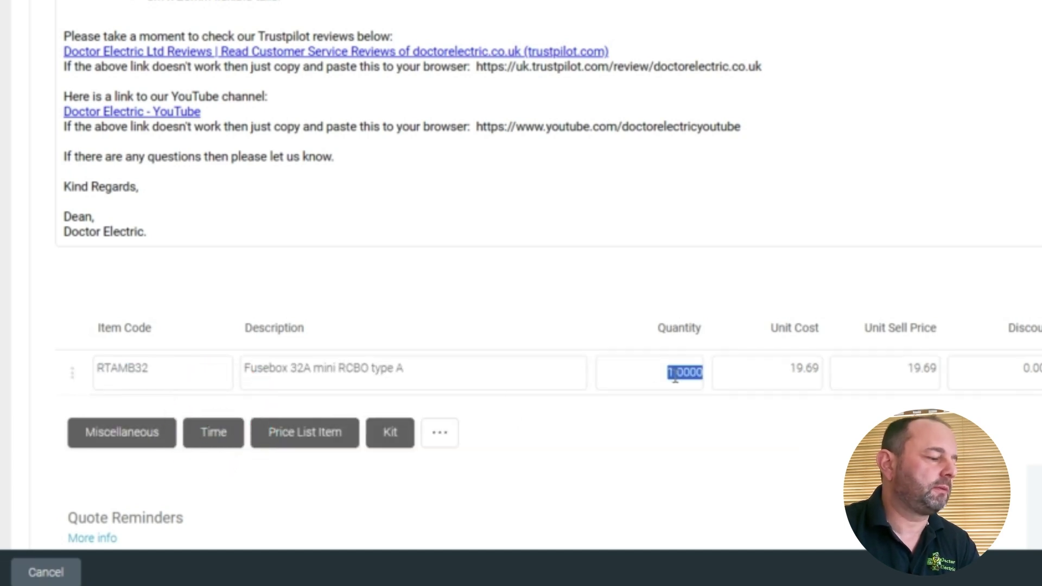
type("5")
left_click(609, 486)
left_click(304, 432)
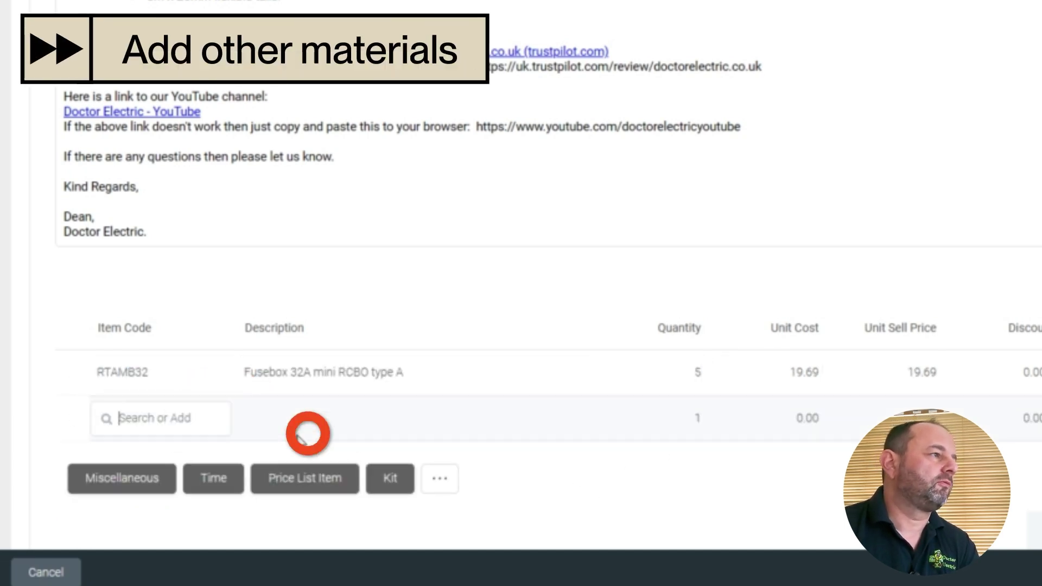
type("20 rcbo")
left_click(302, 453)
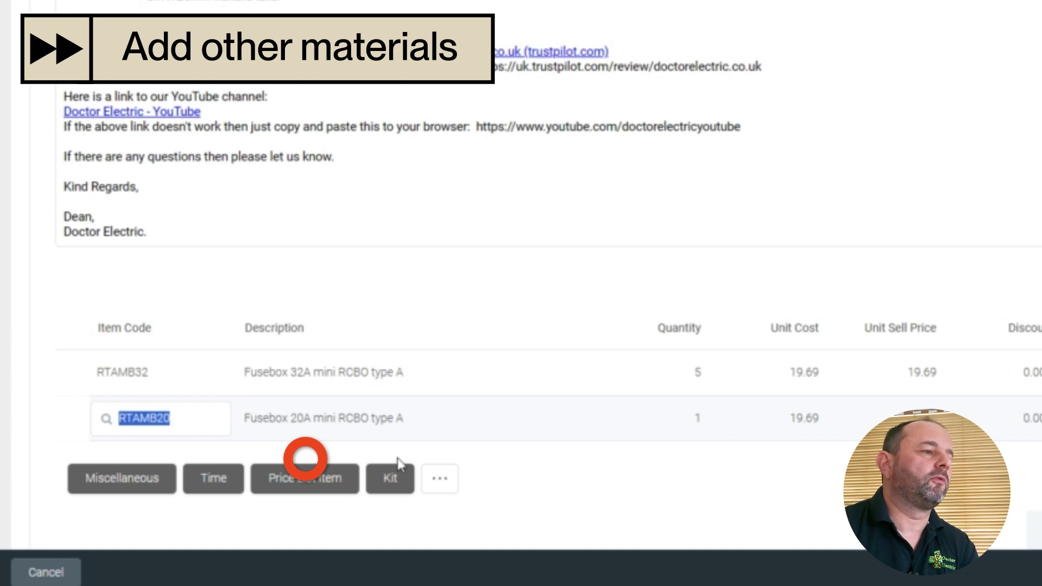
key("Tab")
key("Tab")
type("4")
key("Return")
Add 3 x Fusebox 6a mini RCBO and 2 x Fusebox RCBO blanks to the line items.
left_click(323, 484)
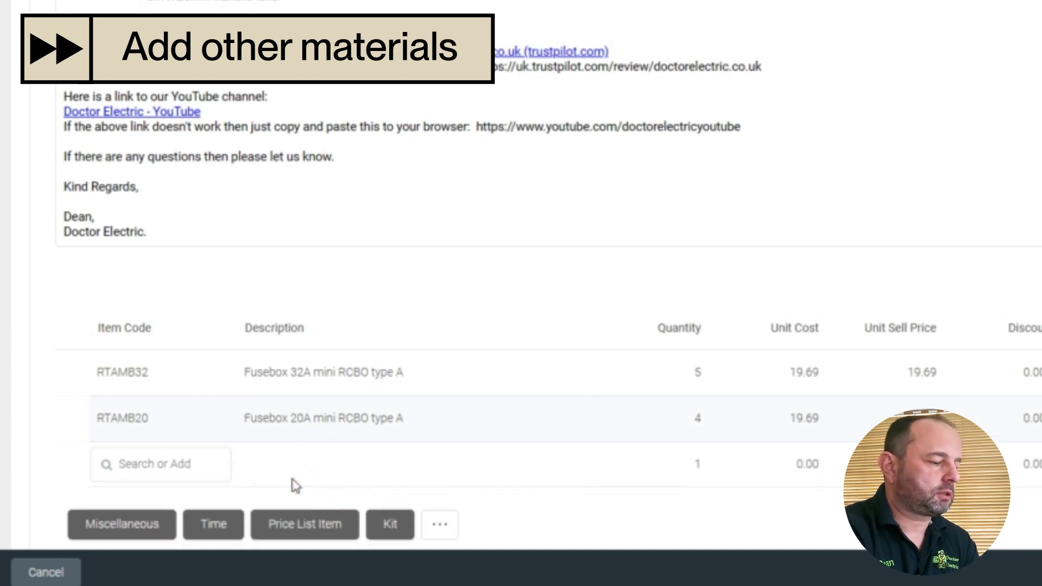
type("6 rcbo")
left_click(233, 361)
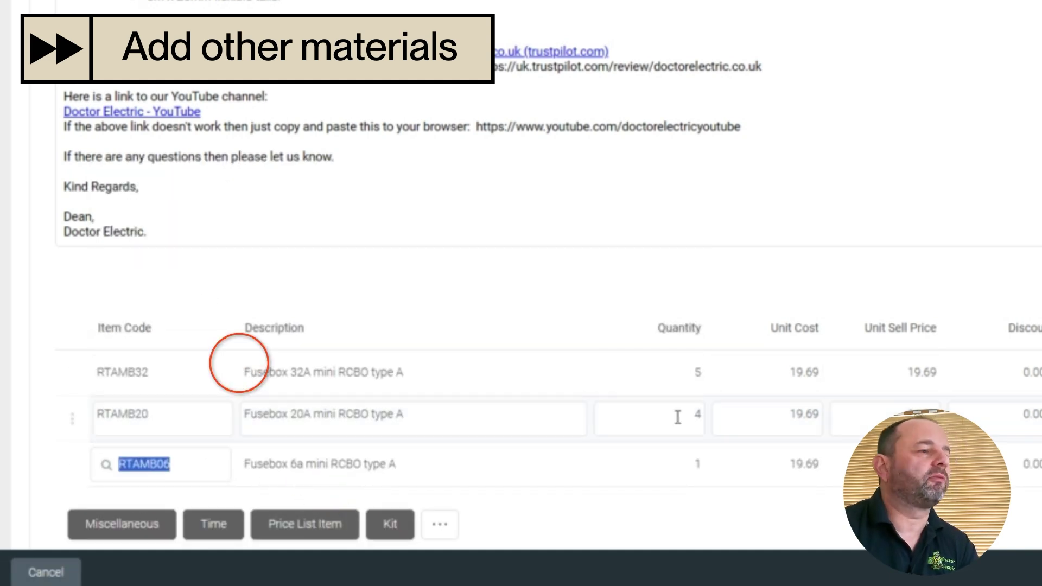
key("Tab")
key("Tab")
type("3")
key("Return")
scroll(492, 501, "down", 2)
left_click(279, 411)
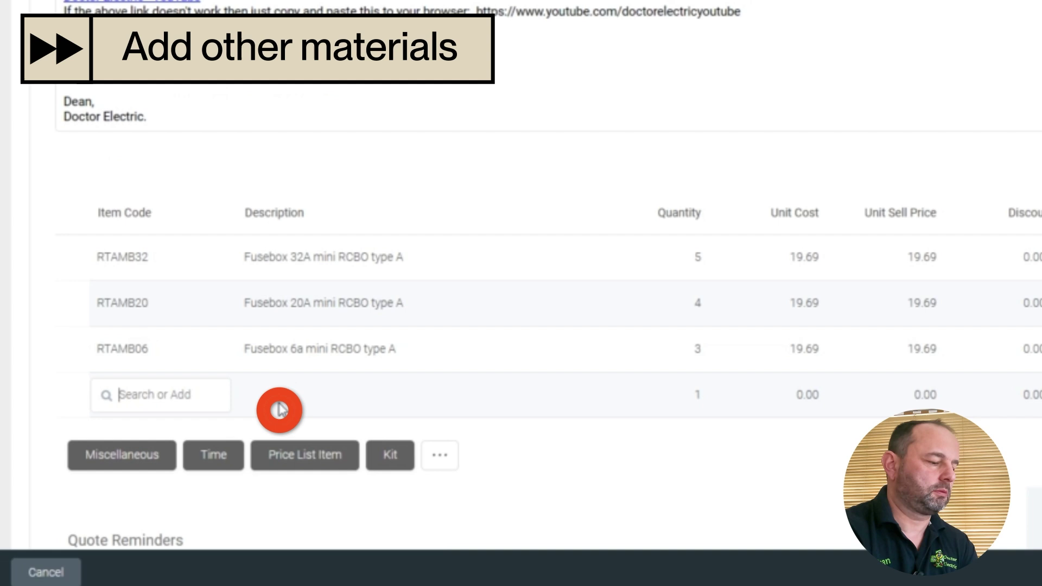
type("blank")
left_click(283, 451)
key("Tab")
key("Tab")
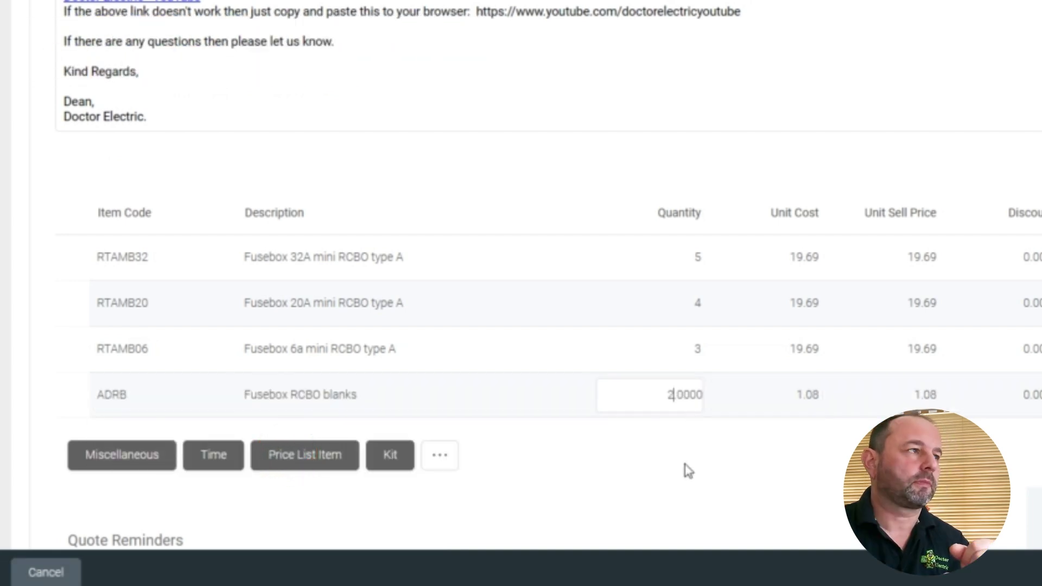
type("2")
key("Return")
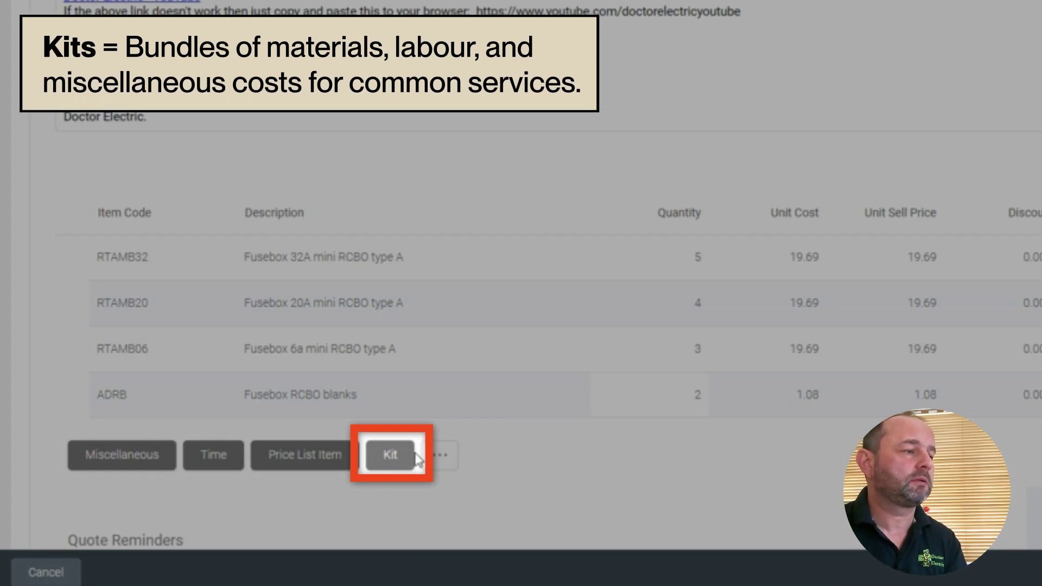
Add the 3 metre 25mm flexible tails with gland line at 40.95.
left_click(389, 466)
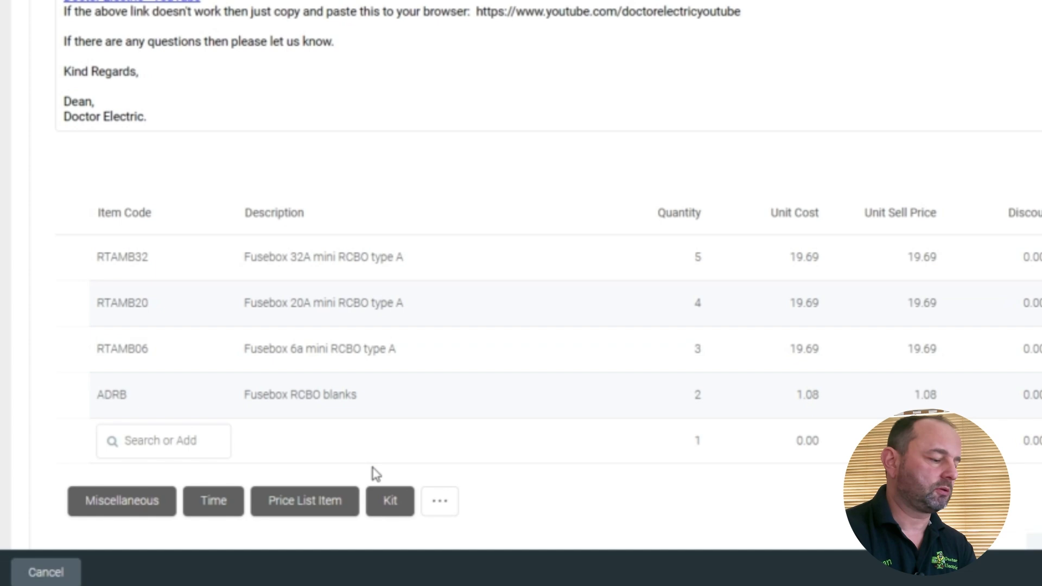
type("tails")
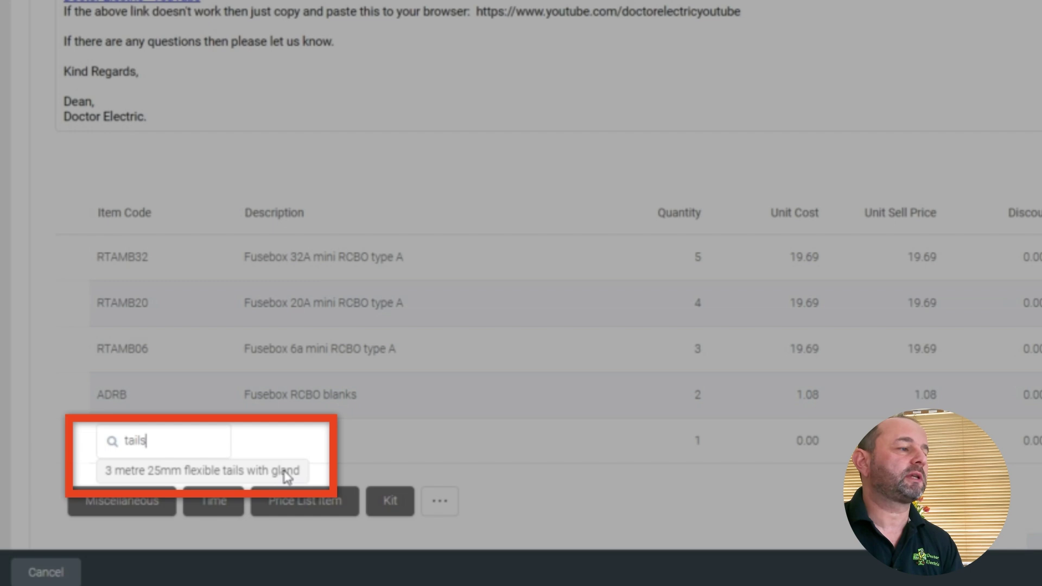
left_click(273, 479)
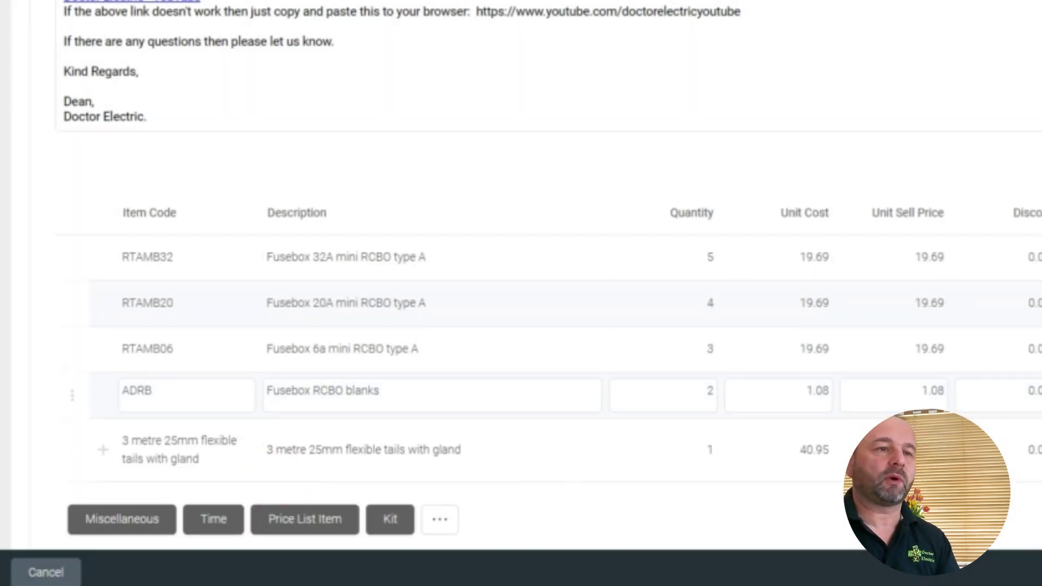
scroll(773, 513, "down", 2)
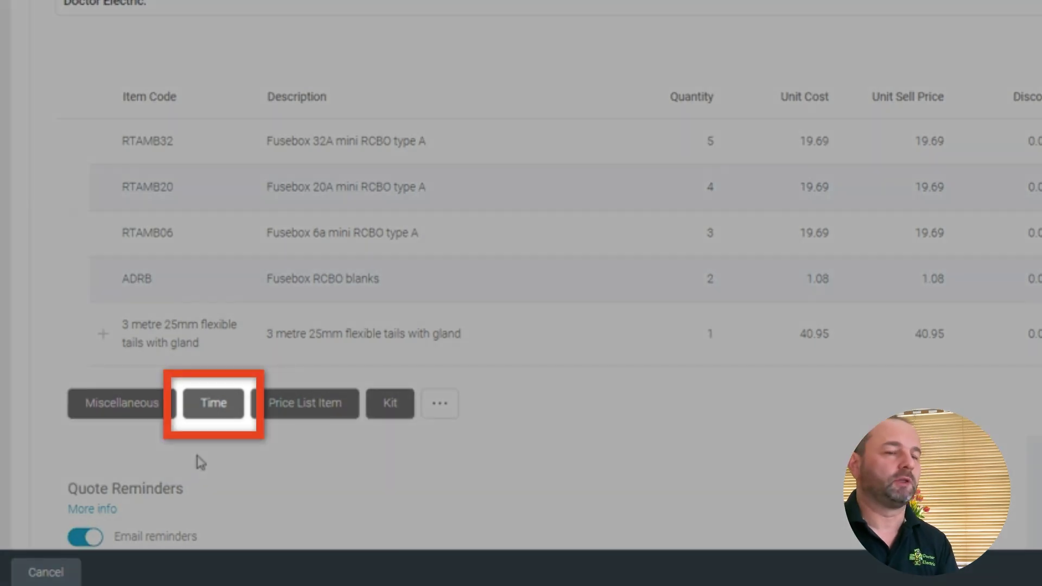
Add a labour line at the Labour day rate of 400.00, making the total 679.39.
left_click(216, 410)
left_click(174, 384)
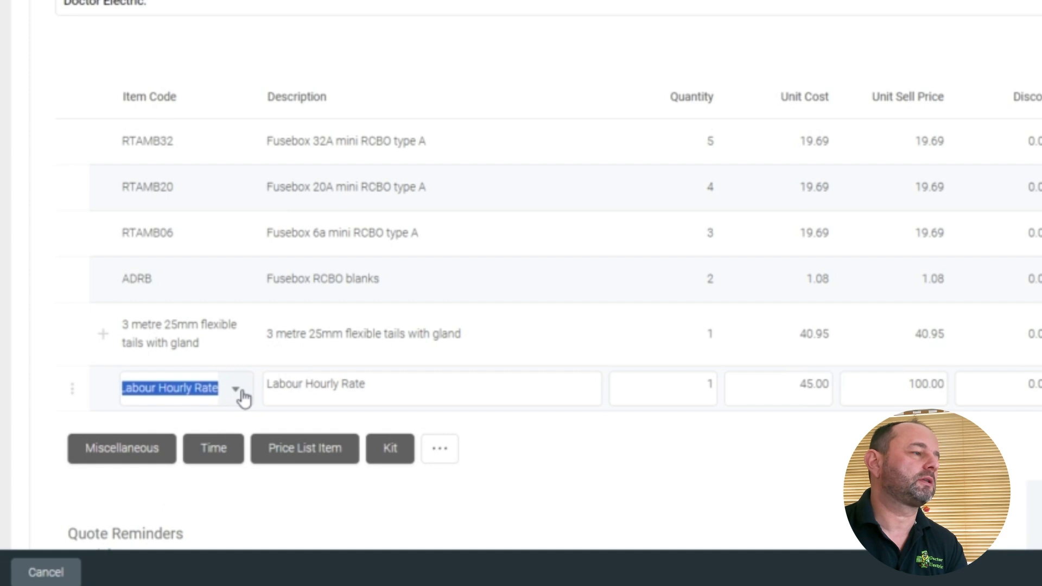
left_click(237, 391)
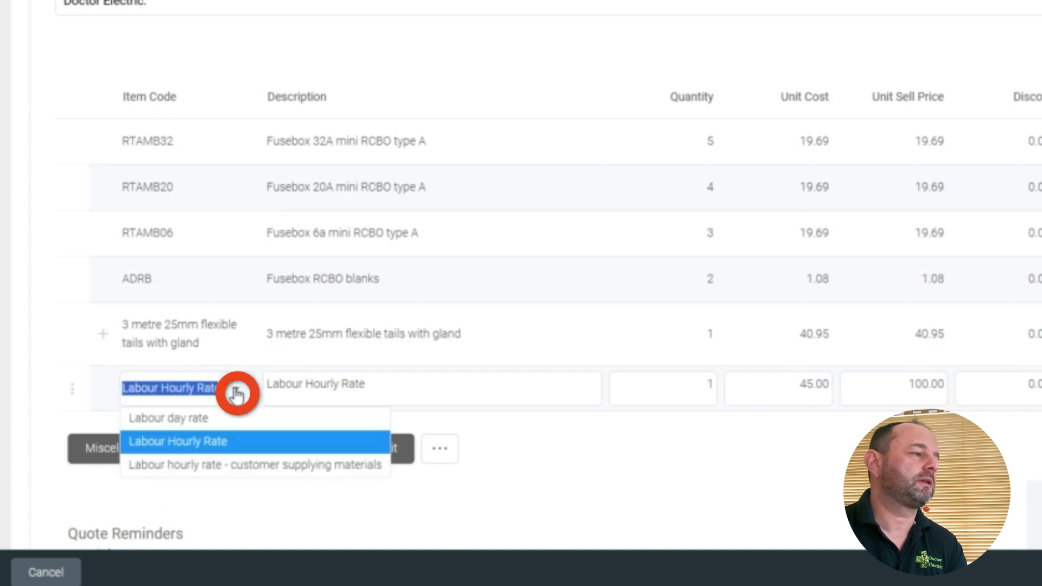
left_click(225, 421)
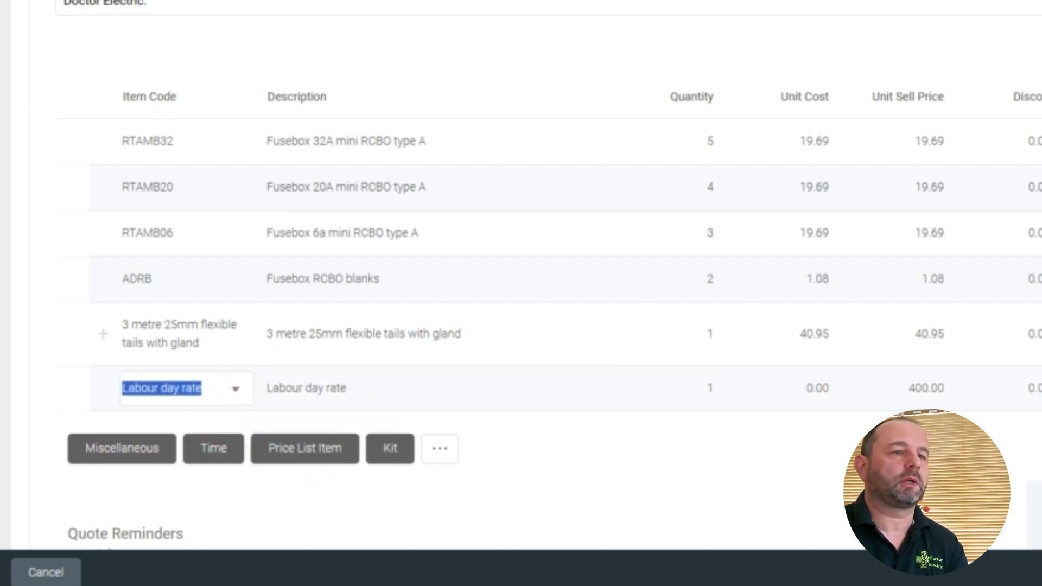
scroll(868, 418, "down", 10)
scroll(1018, 305, "up", 5)
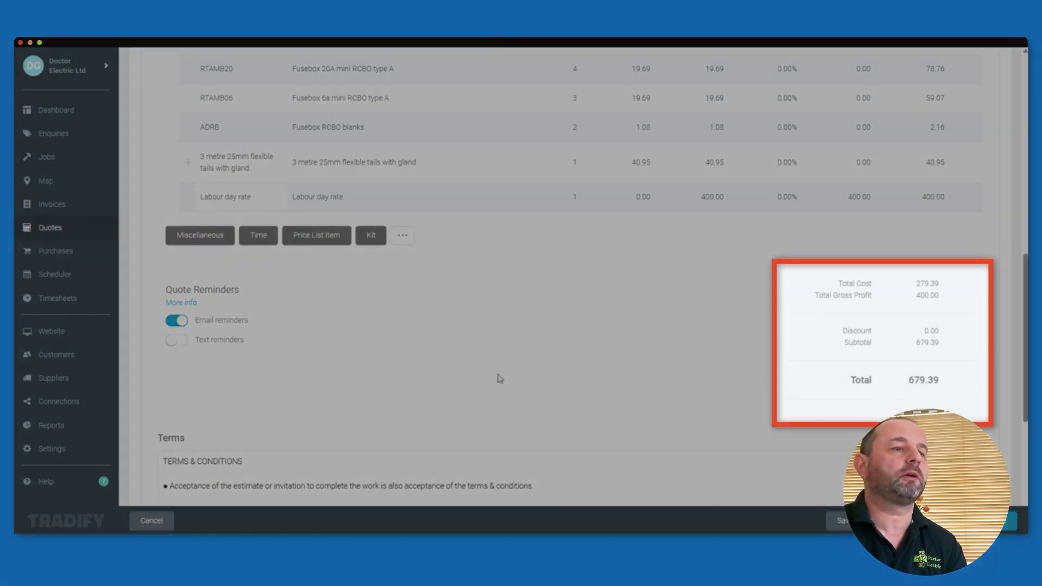
Set the quote reference to 'consumer unit replacement' and start adding a new customer.
scroll(489, 380, "up", 8)
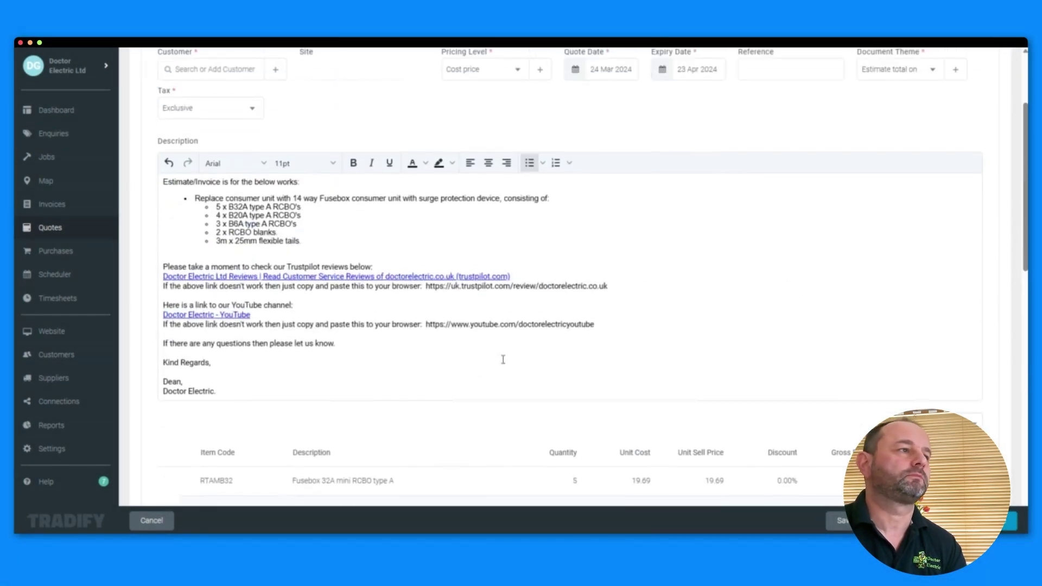
left_click(793, 75)
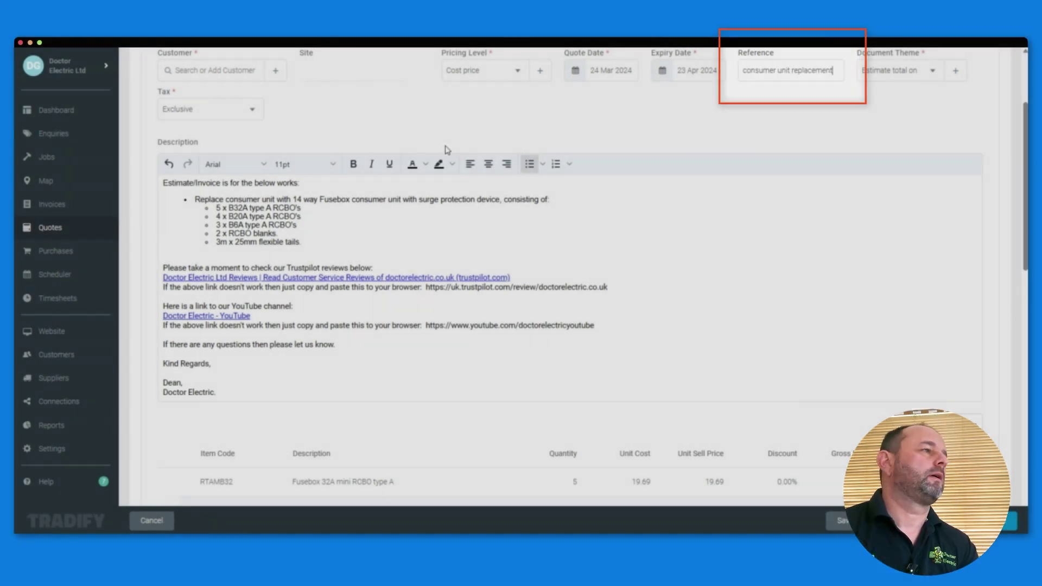
scroll(437, 148, "up", 3)
left_click(275, 204)
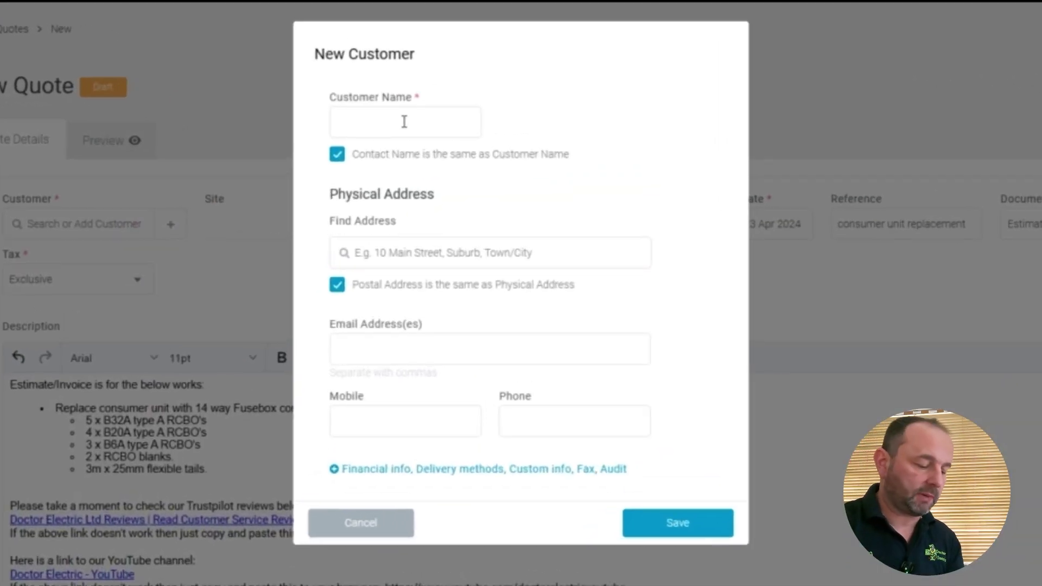
Save a new customer with their name, suggested address, e-mail and mobile number.
left_click(400, 121)
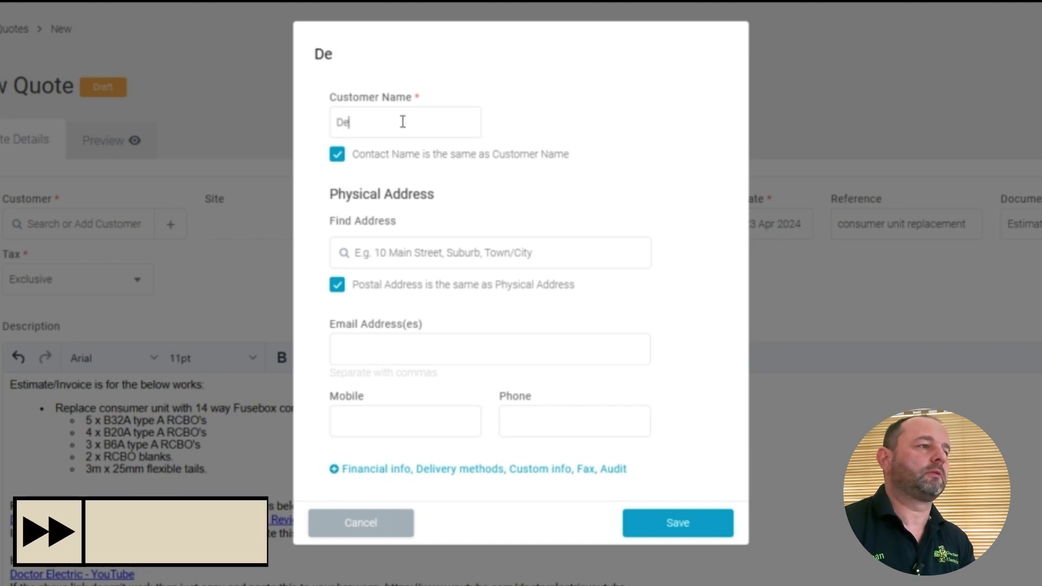
left_click(637, 253)
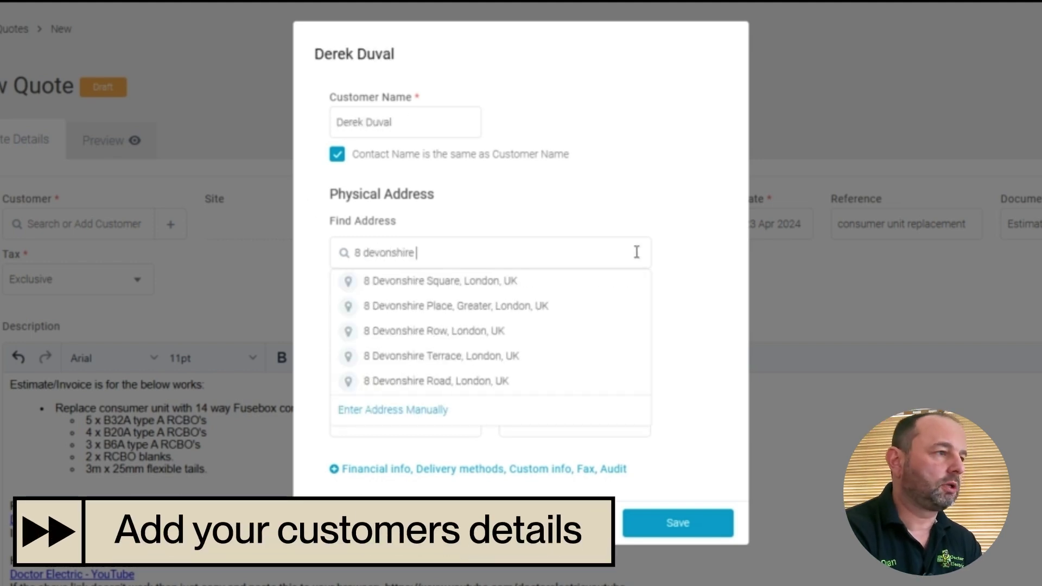
left_click(643, 279)
left_click(518, 339)
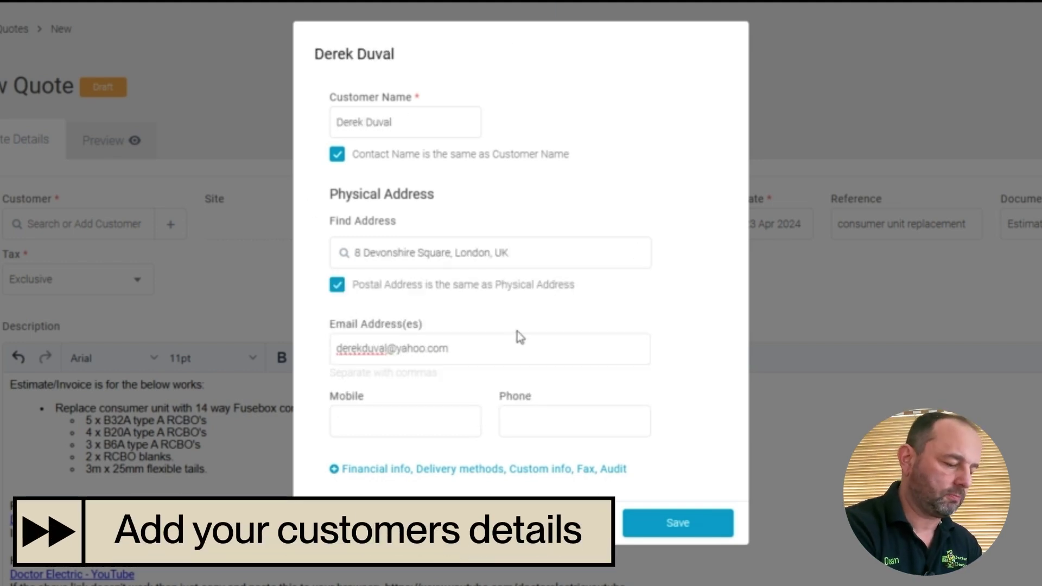
key("Tab")
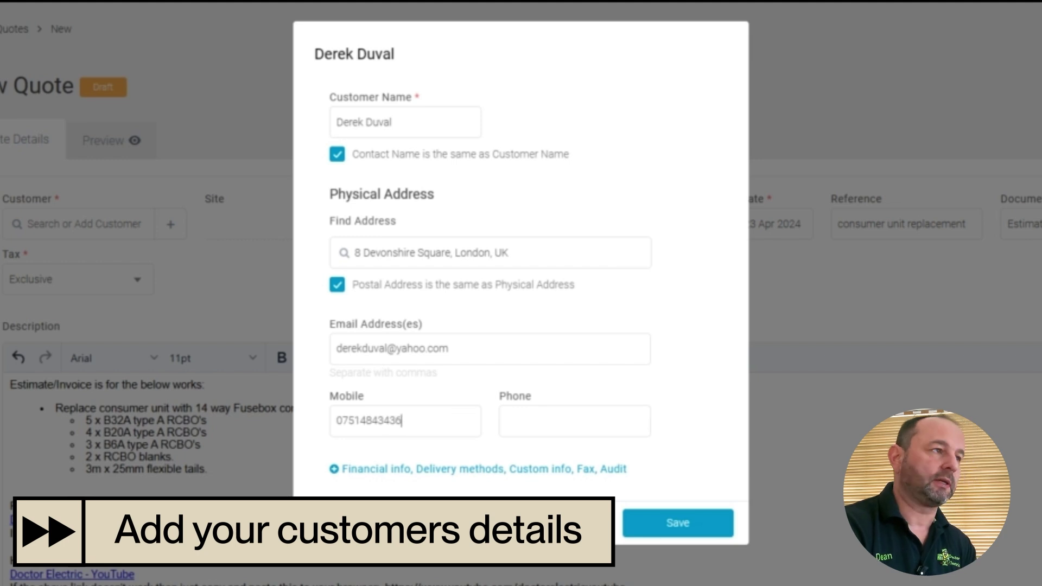
left_click(667, 522)
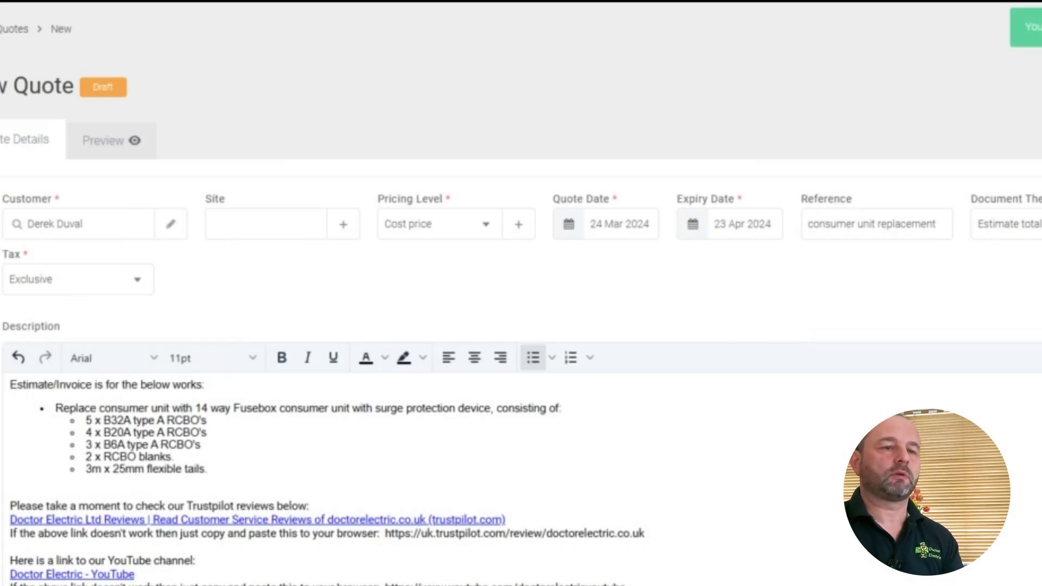
Approve the quote and e-mail it to the customer, declining the text message option.
left_click(1026, 27)
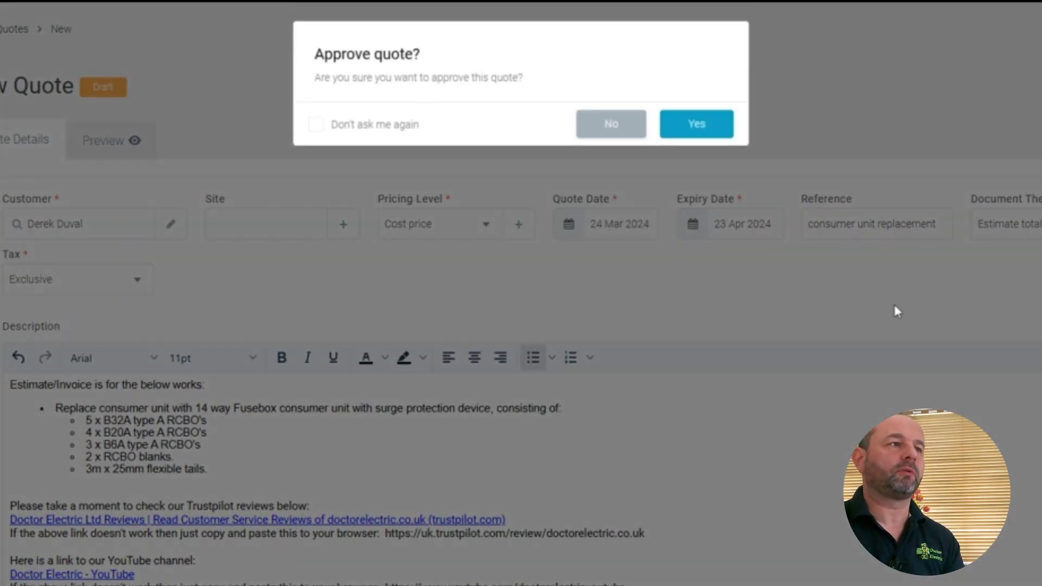
left_click(696, 126)
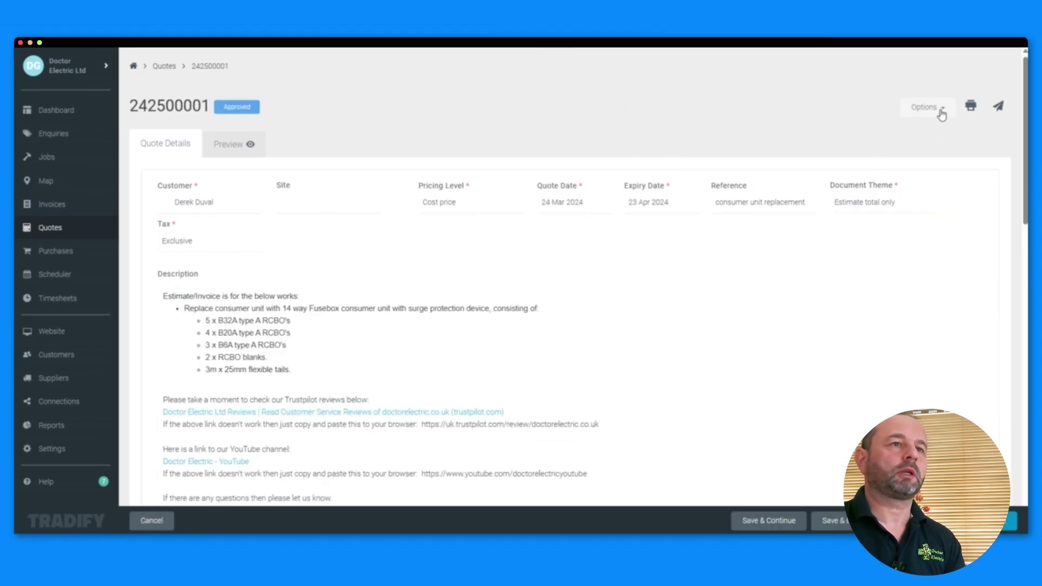
left_click(940, 111)
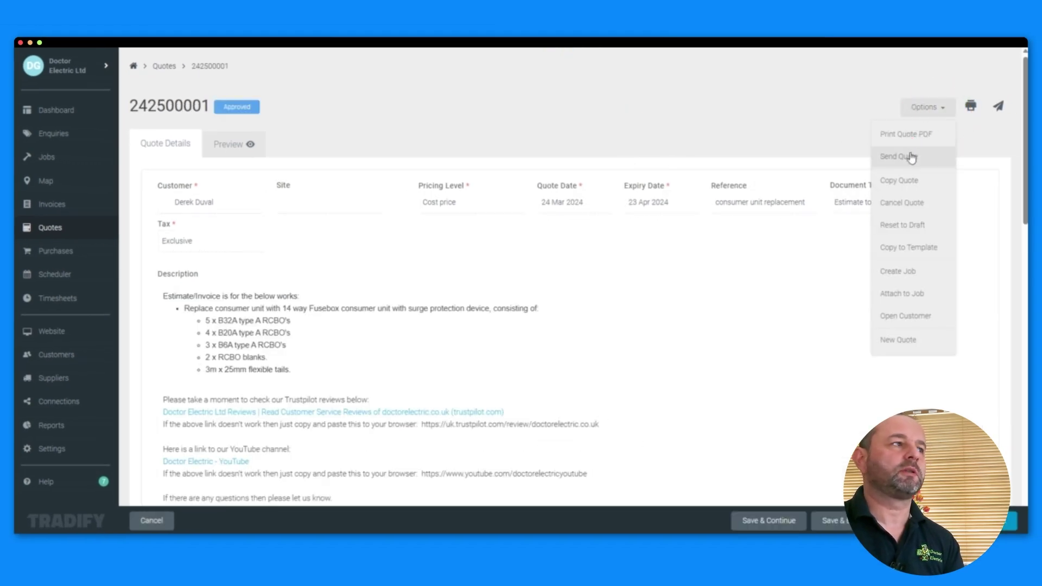
left_click(912, 158)
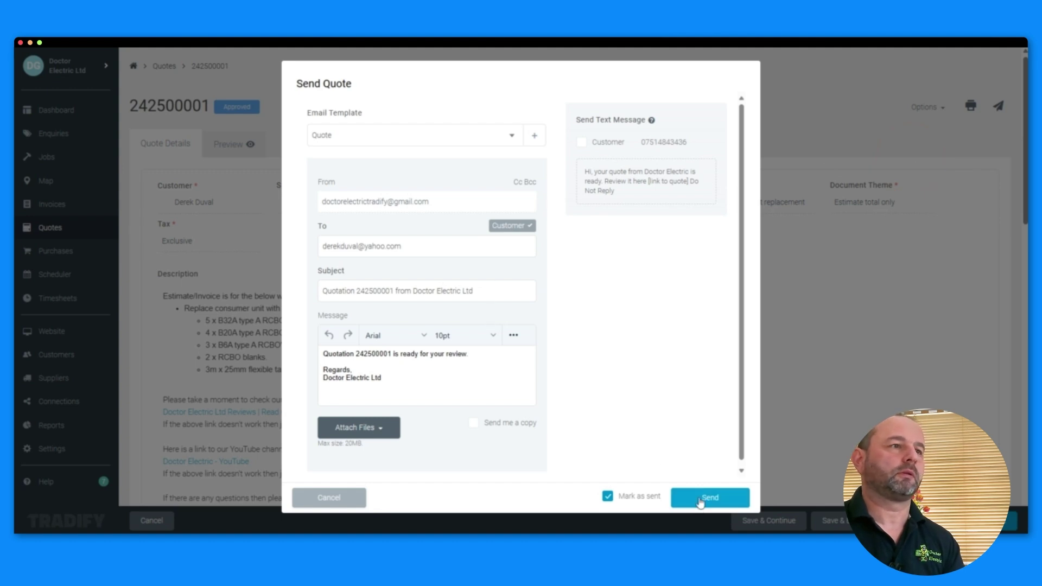
left_click(581, 142)
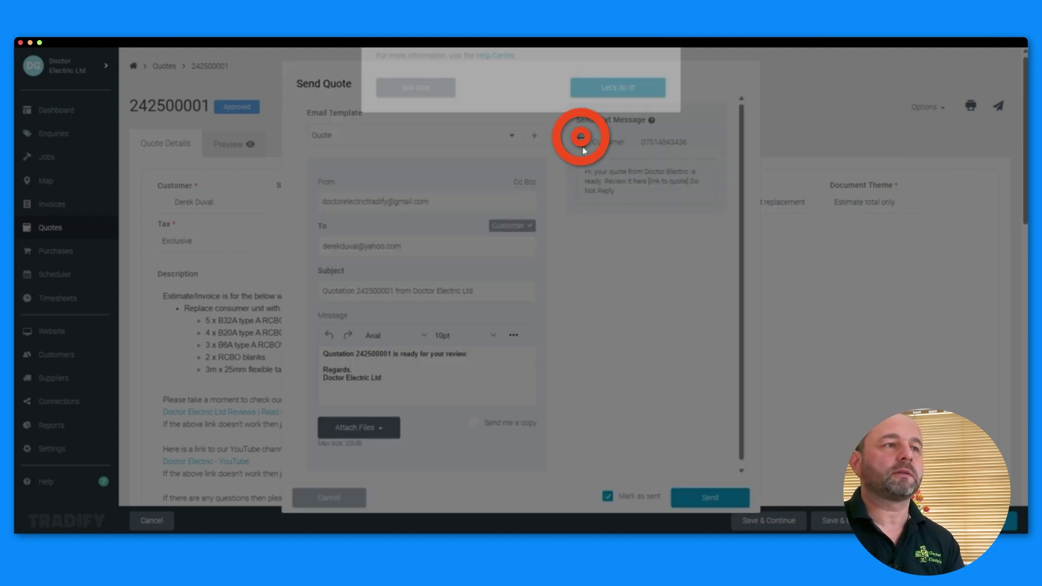
left_click(380, 174)
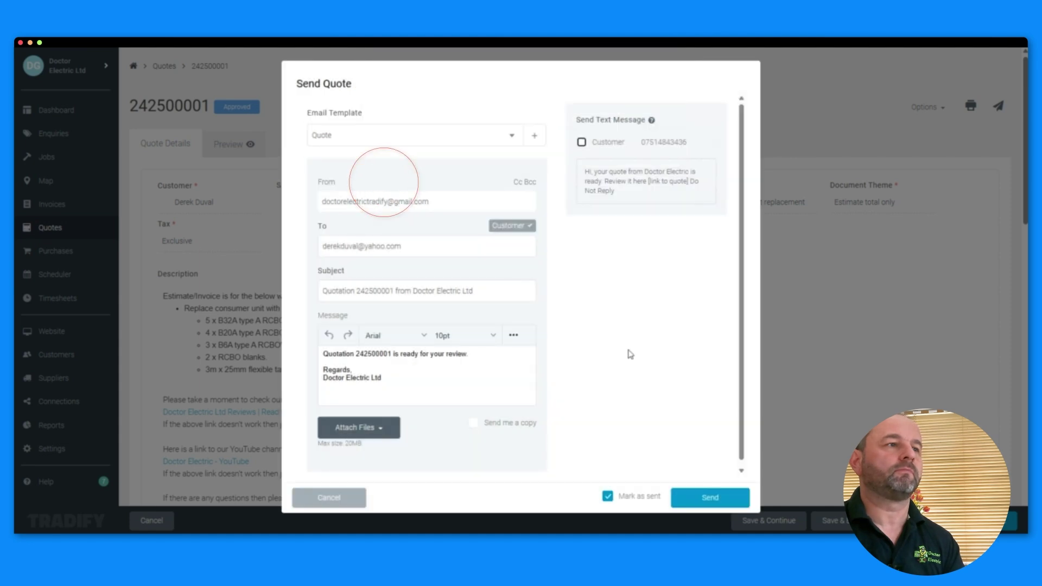
left_click(704, 501)
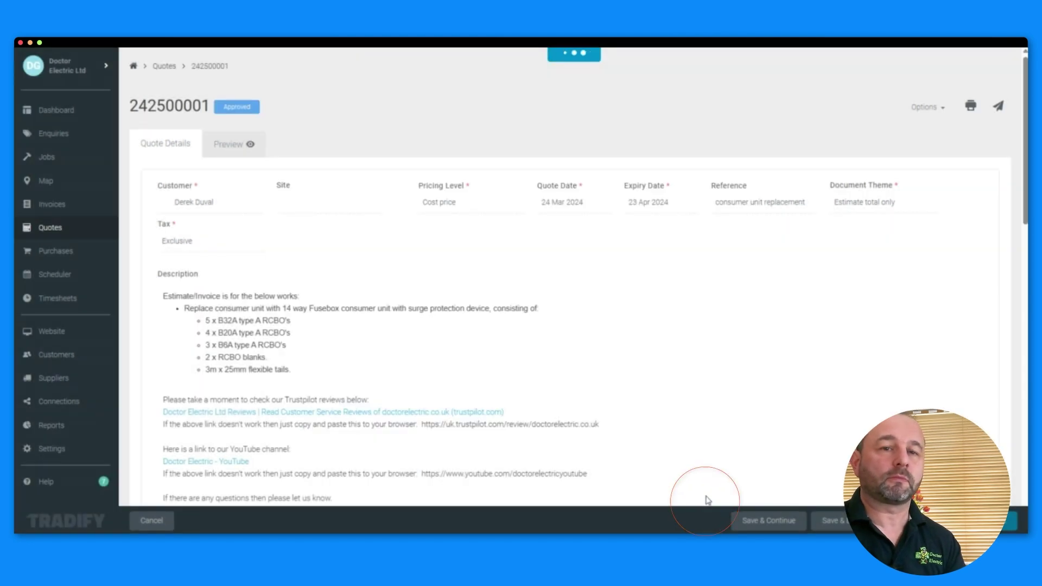